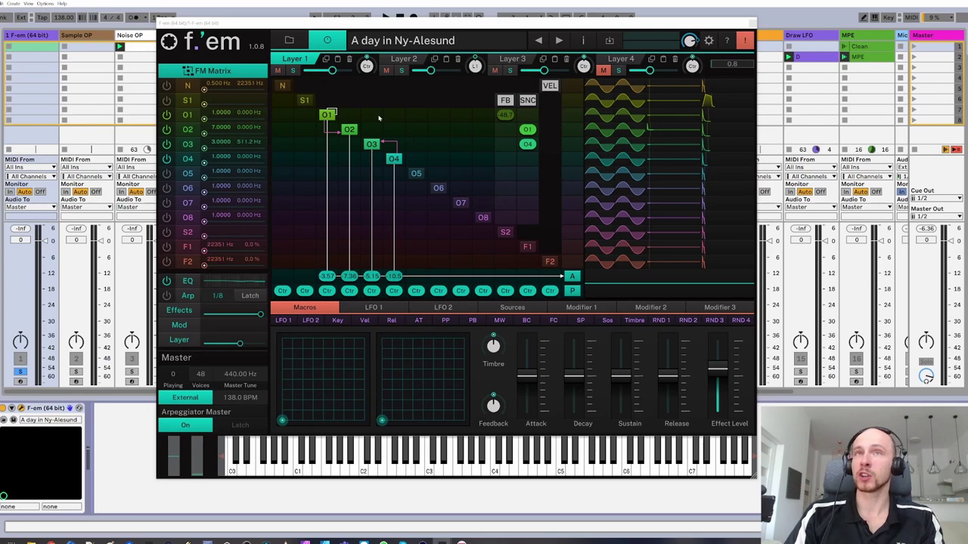
# - Step through operators 2 to 5's settings, then return to the FM matrix overview
pyautogui.click(180, 120)
pyautogui.click(180, 129)
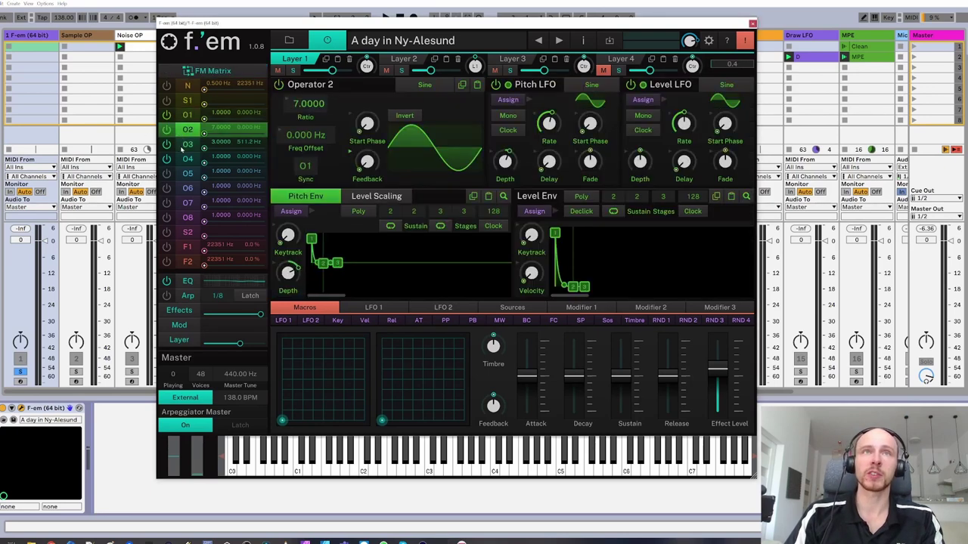
pyautogui.click(182, 143)
pyautogui.click(182, 158)
pyautogui.click(183, 173)
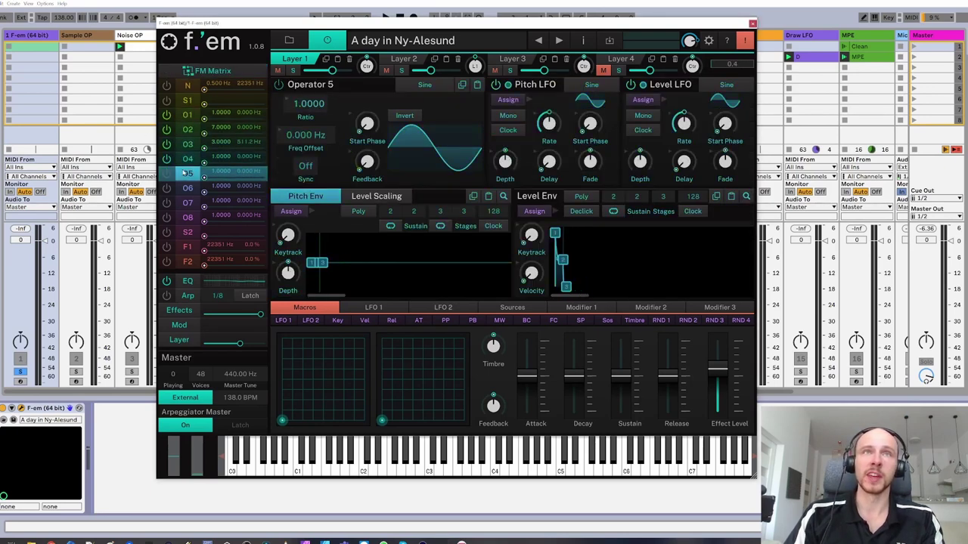
pyautogui.click(213, 70)
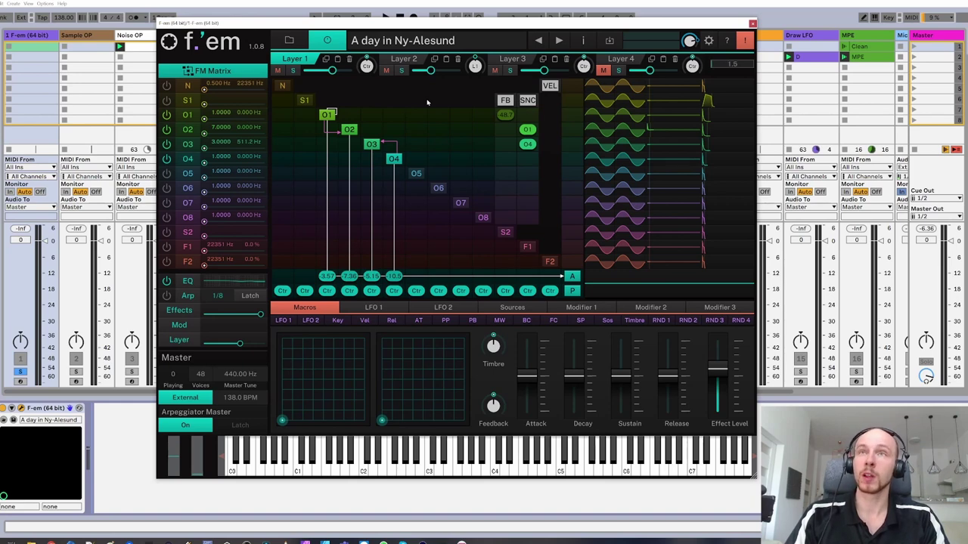
# - In the global settings, shrink the plugin interface to 100% and restore it to 150%
pyautogui.click(708, 42)
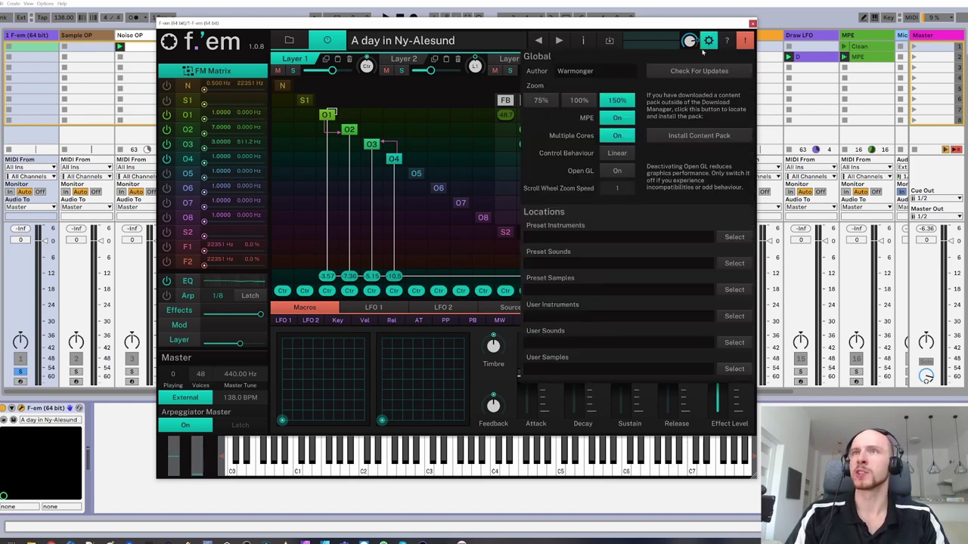
pyautogui.click(580, 101)
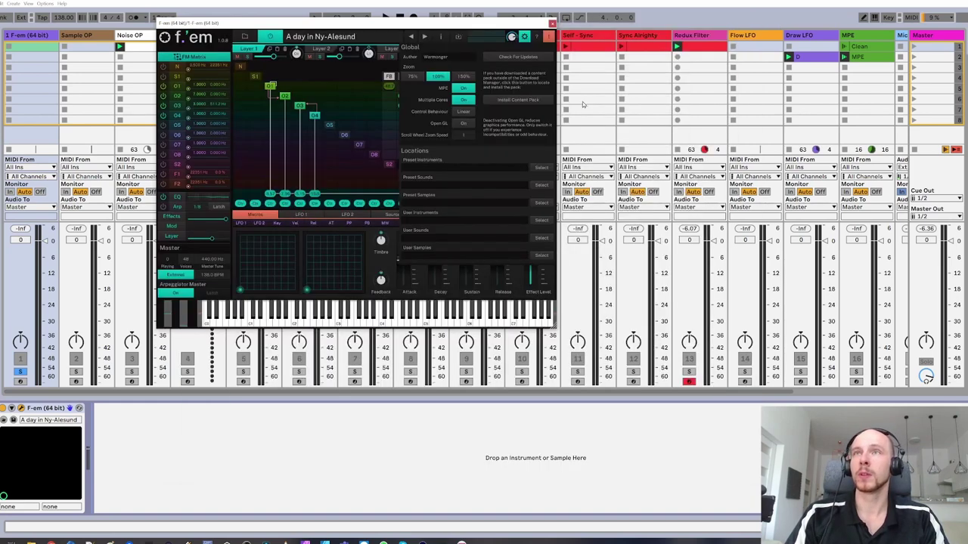
pyautogui.click(462, 77)
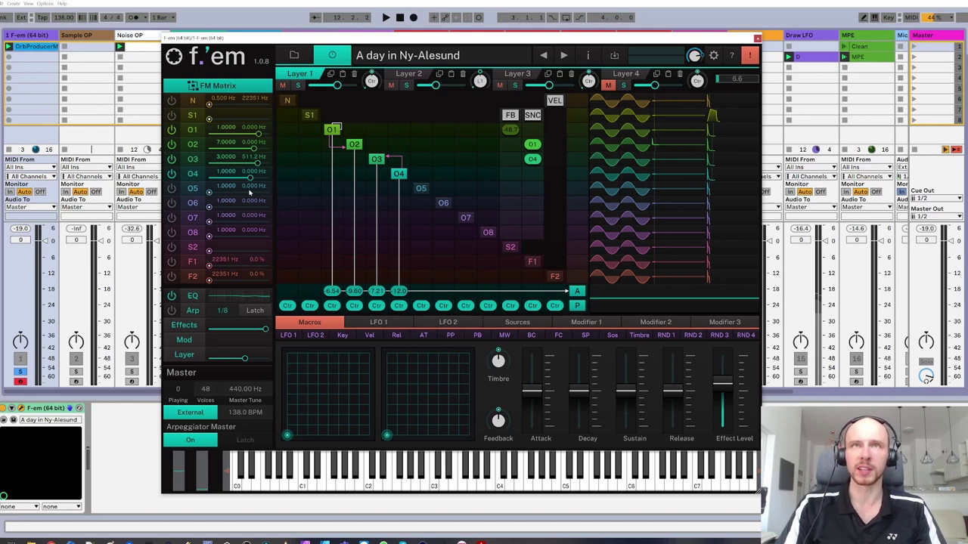
# - During playback, drop operator O2's level to zero and back, then view Operator 1's settings
pyautogui.press('space')
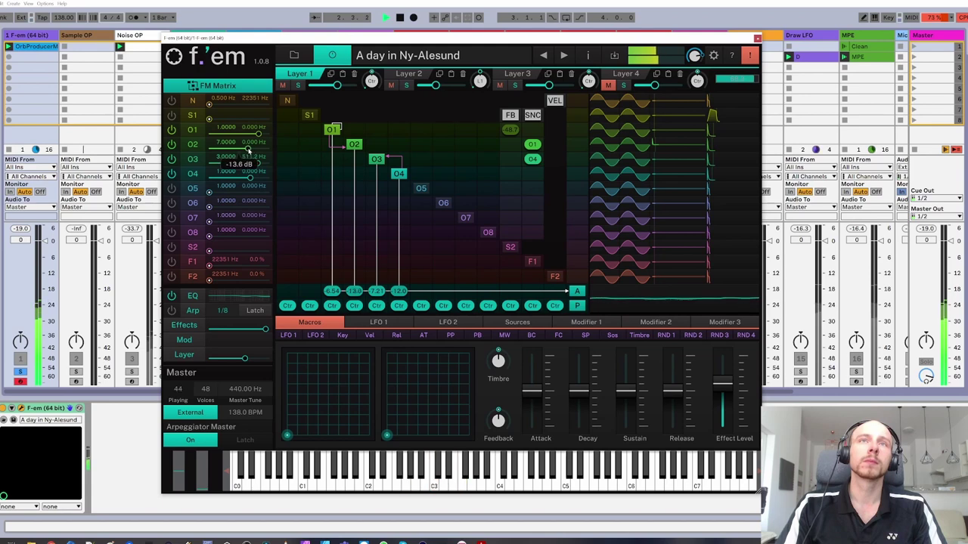
pyautogui.click(209, 154)
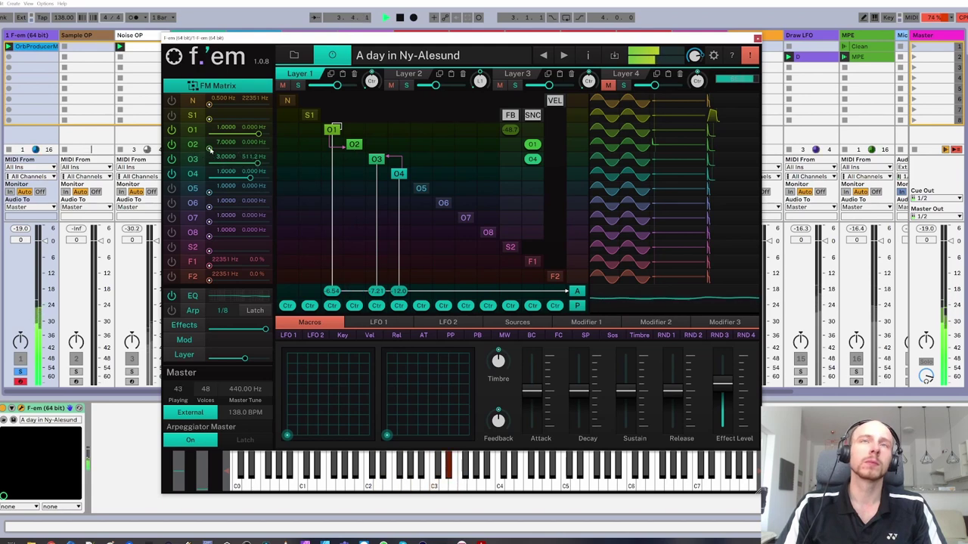
pyautogui.moveTo(210, 148); pyautogui.dragTo(249, 150)
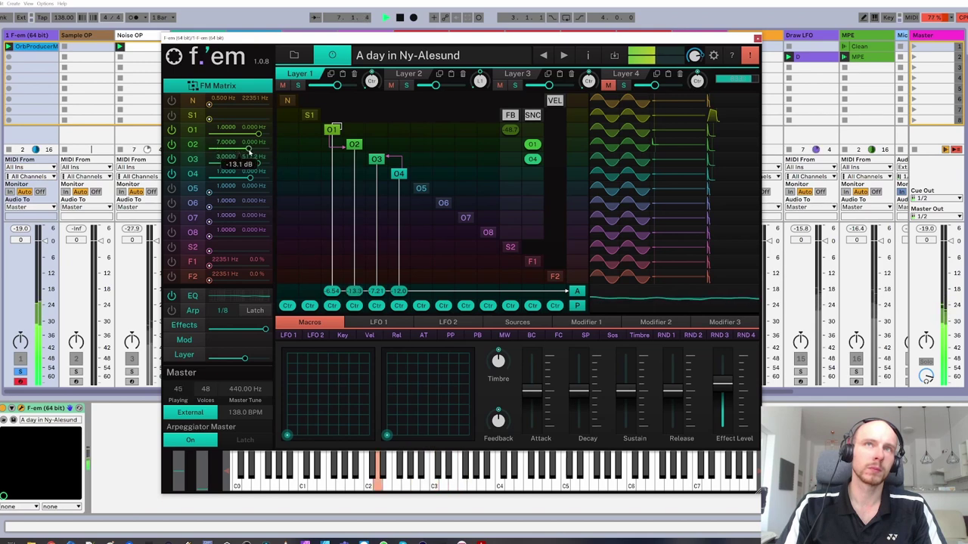
pyautogui.press('space')
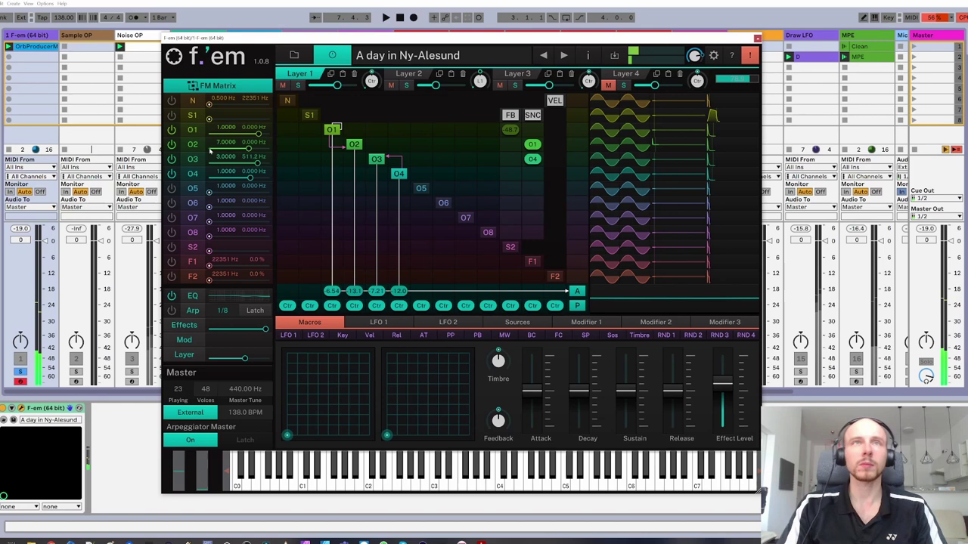
pyautogui.click(193, 131)
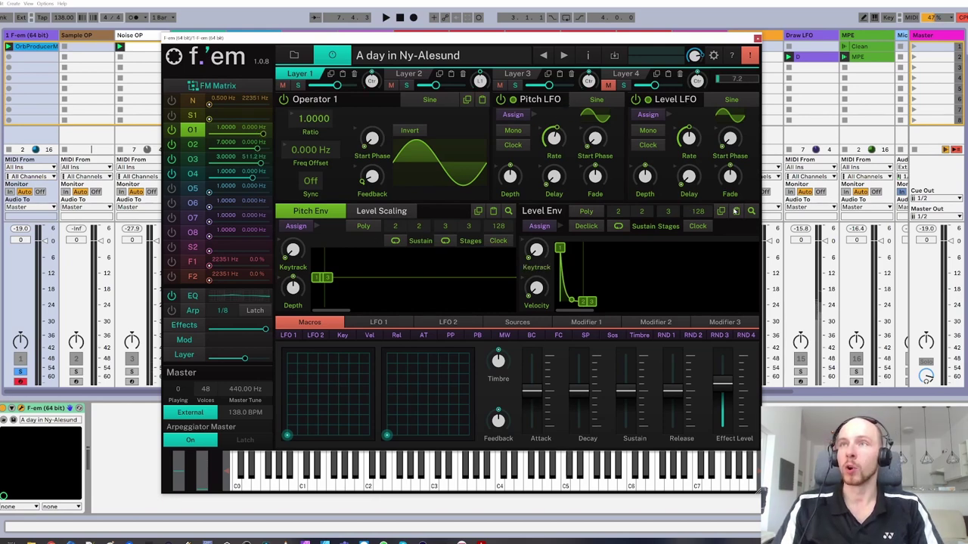
# - Show Operator 2's 7.0000-ratio settings and open its Sine waveform dropdown
pyautogui.click(191, 144)
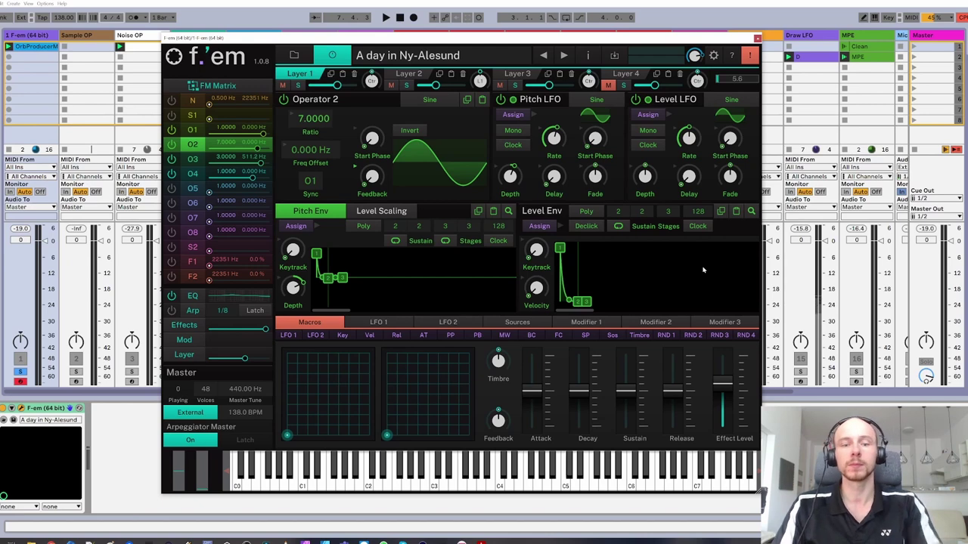
pyautogui.click(446, 101)
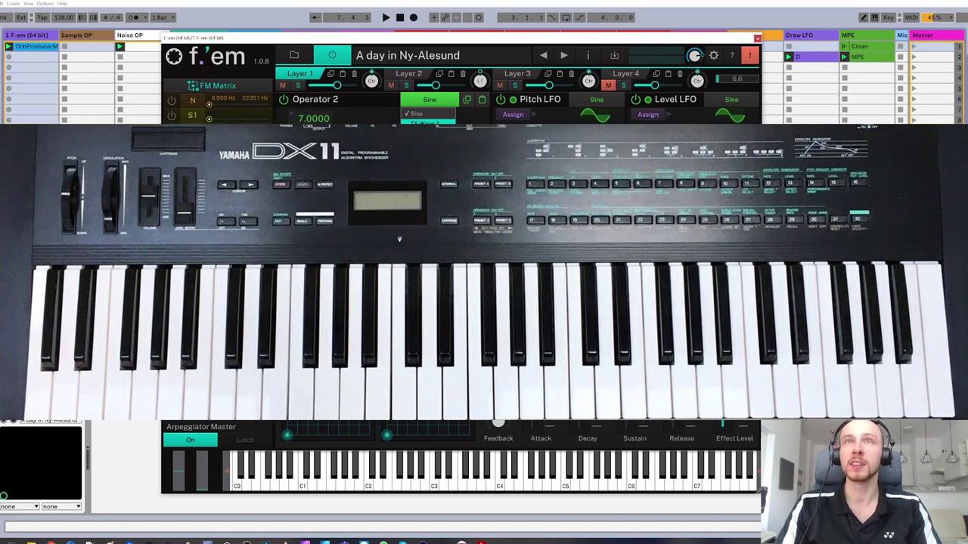
# - Close Operator 2's waveform list and reopen it to show the TX waves
pyautogui.click(372, 121)
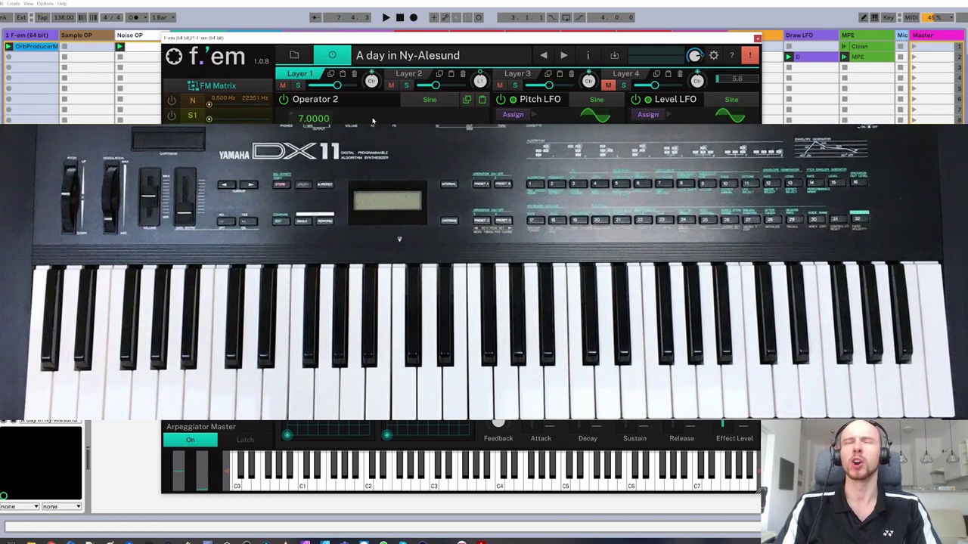
pyautogui.click(429, 99)
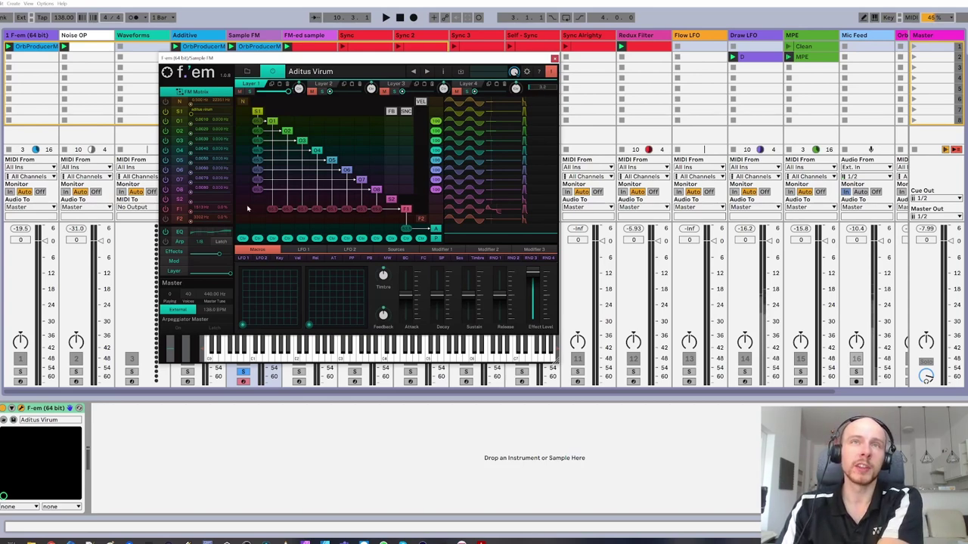
# - Play Aditus Virum and raise the S1 sample level to about -21.7 dB, setting another source to -36.8 dB
pyautogui.press('space')
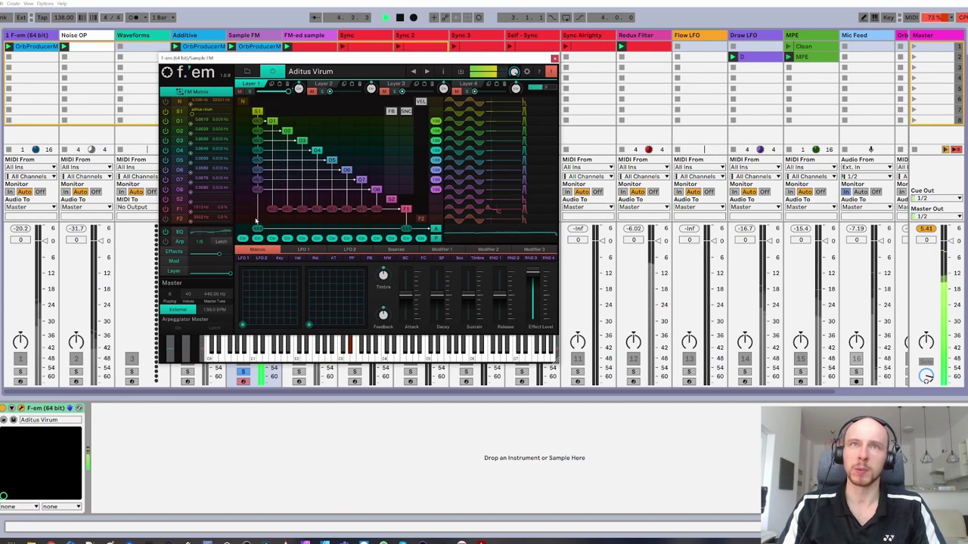
pyautogui.press('space')
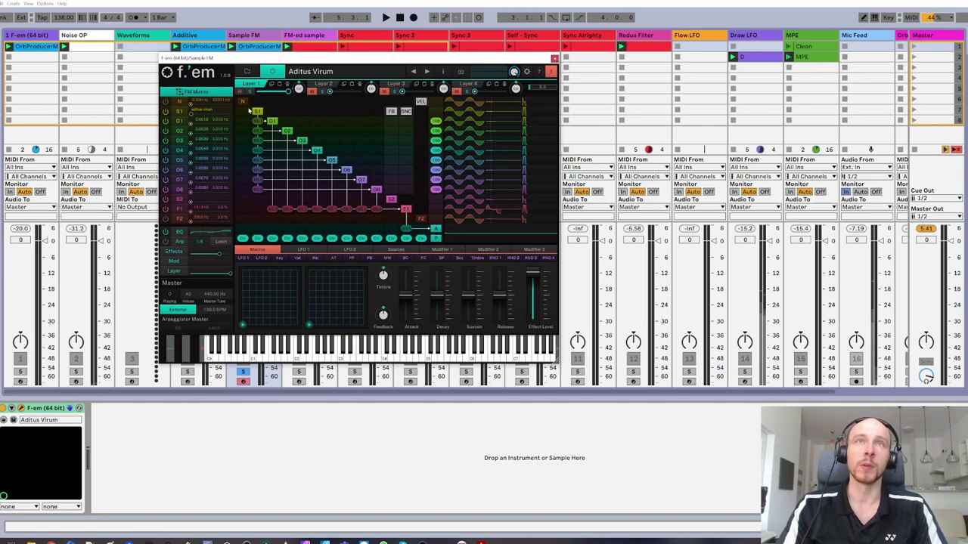
pyautogui.press('space')
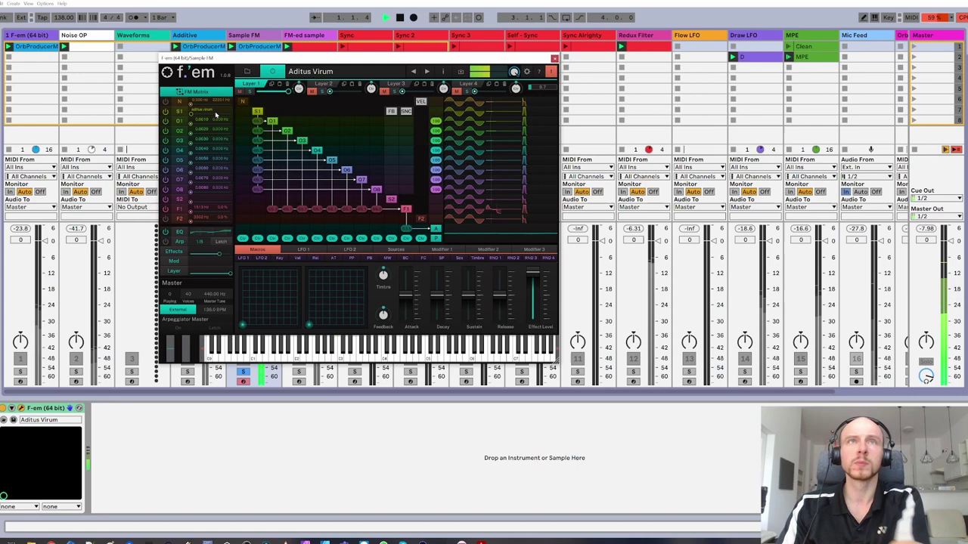
pyautogui.moveTo(193, 115); pyautogui.dragTo(218, 115)
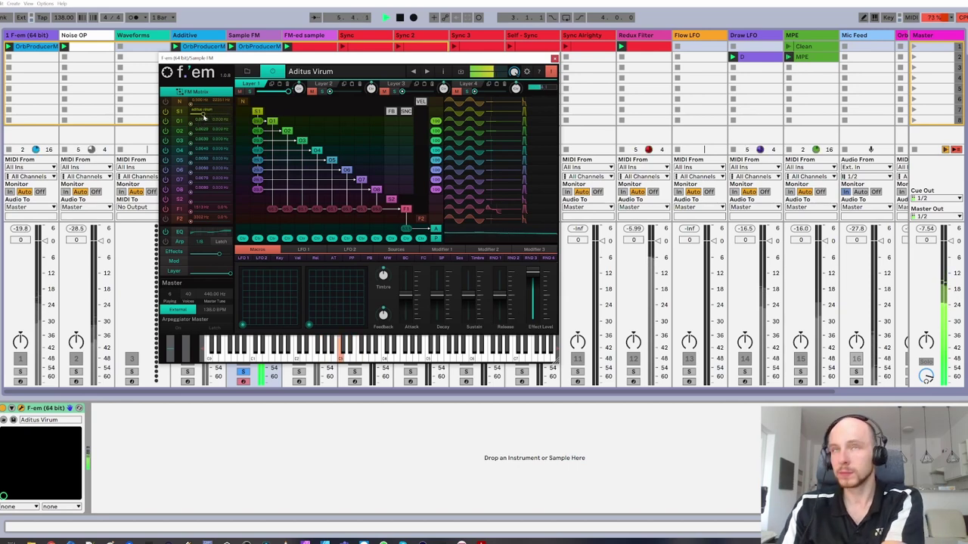
pyautogui.moveTo(203, 117); pyautogui.dragTo(216, 119)
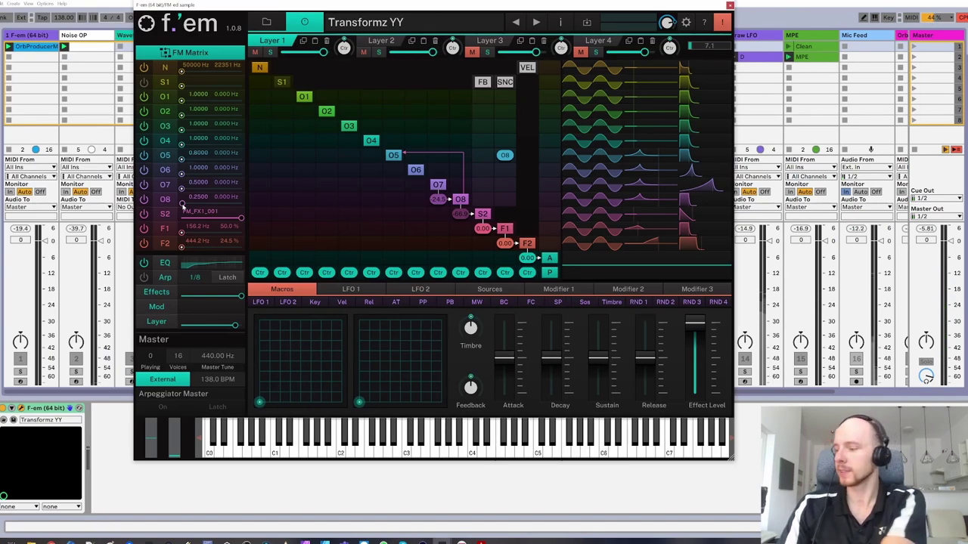
# - Raise the S2 source level in Transformz YY to about -23.7 dB
pyautogui.moveTo(186, 206)
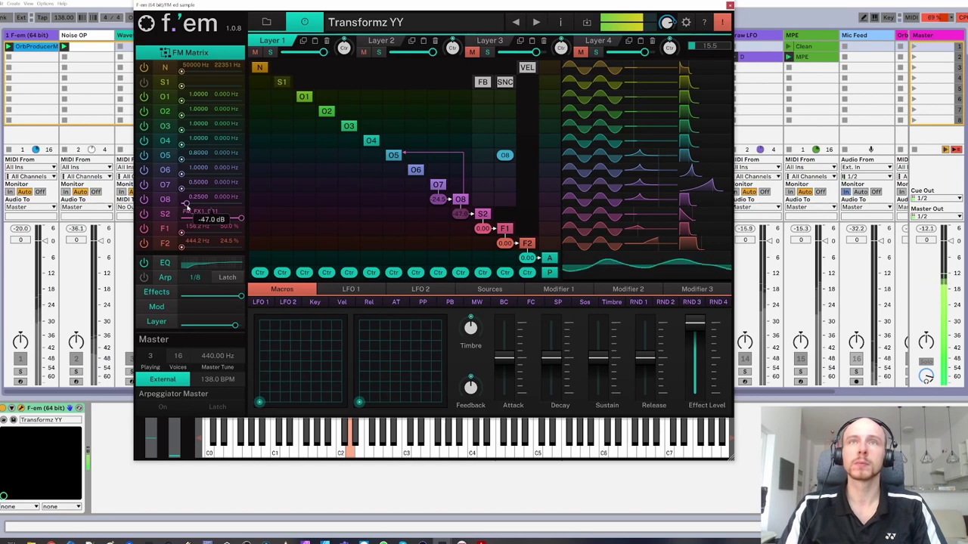
pyautogui.moveTo(186, 206)
pyautogui.mouseDown()
pyautogui.moveTo(244, 211)
pyautogui.moveTo(186, 206)
pyautogui.mouseUp()
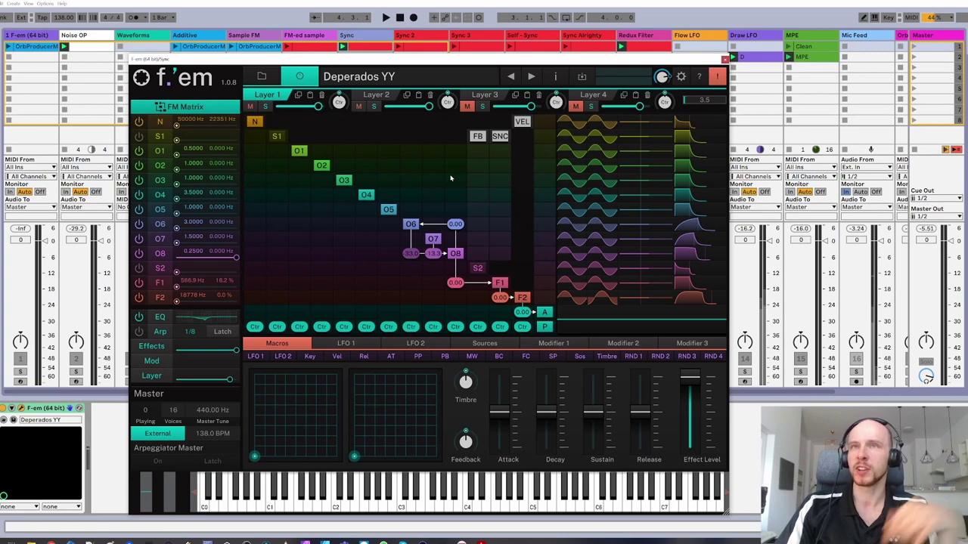
# - While Deperados YY plays, switch O8's sync between O1, Off and O2, ending with sync off
pyautogui.press('space')
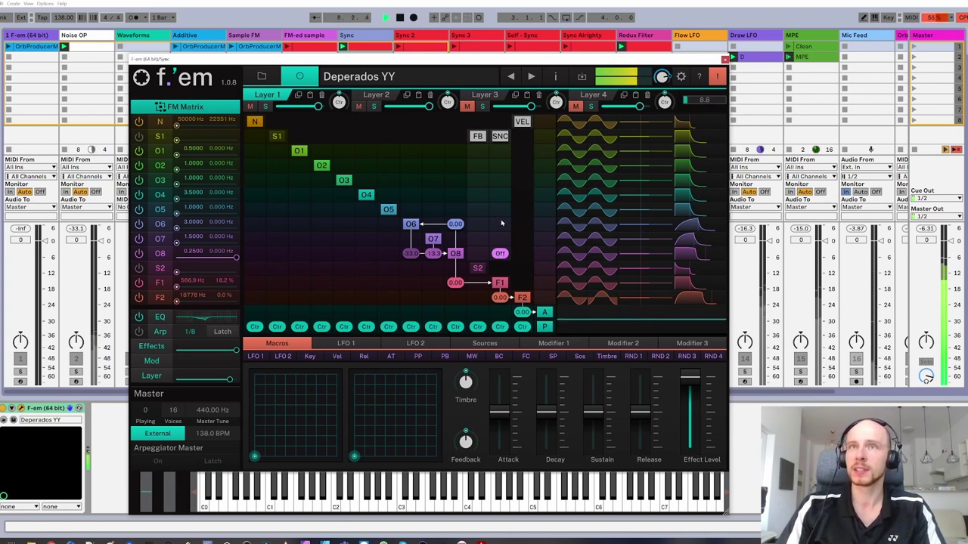
pyautogui.moveTo(501, 223); pyautogui.dragTo(500, 216)
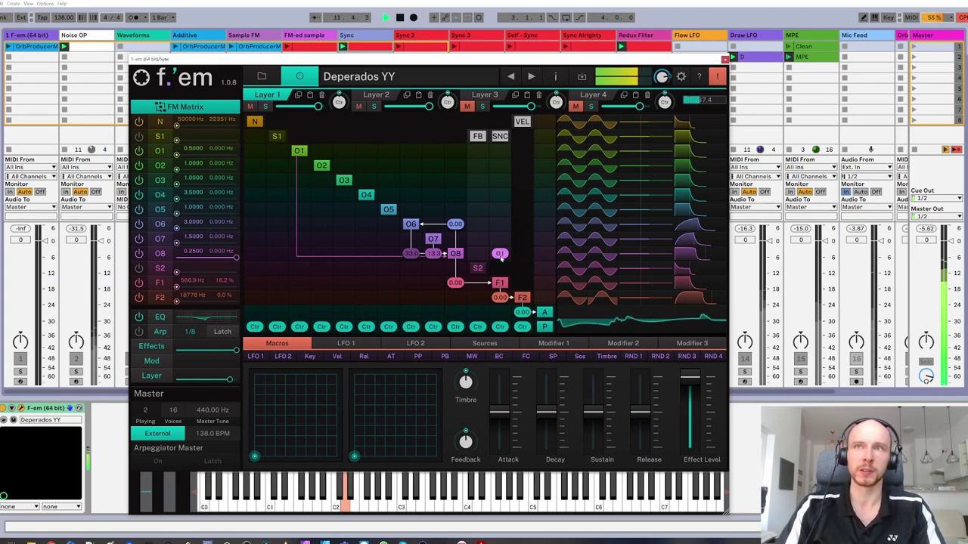
pyautogui.moveTo(500, 254); pyautogui.dragTo(502, 209)
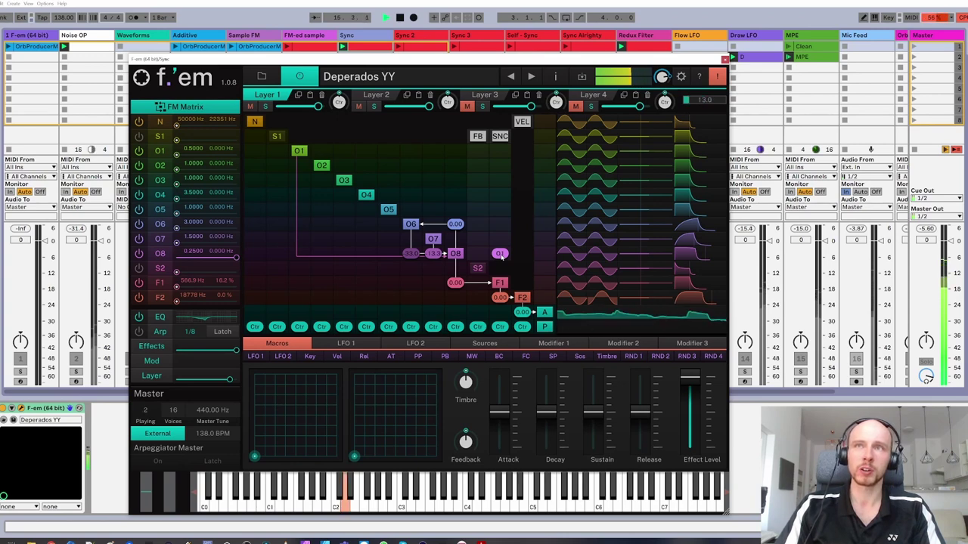
pyautogui.moveTo(499, 255); pyautogui.dragTo(500, 208)
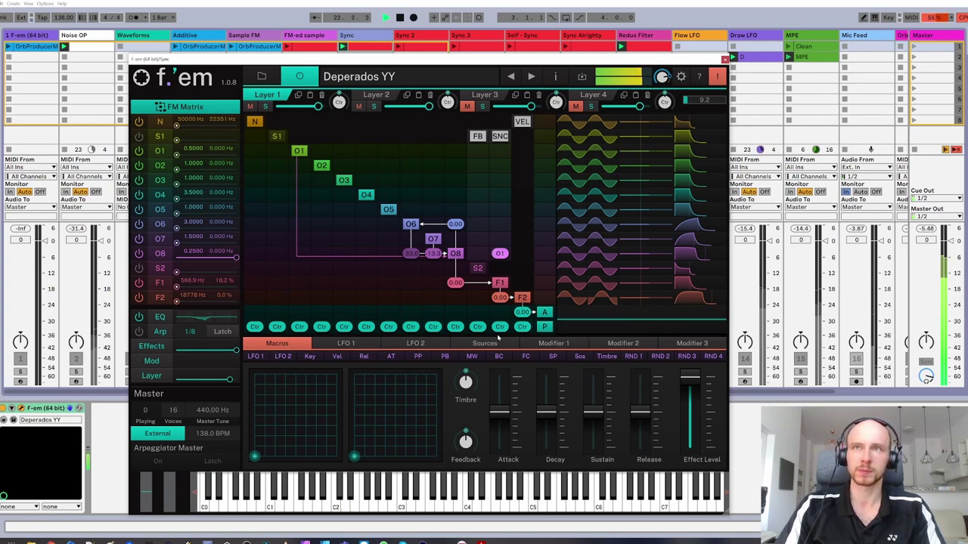
pyautogui.click(499, 253)
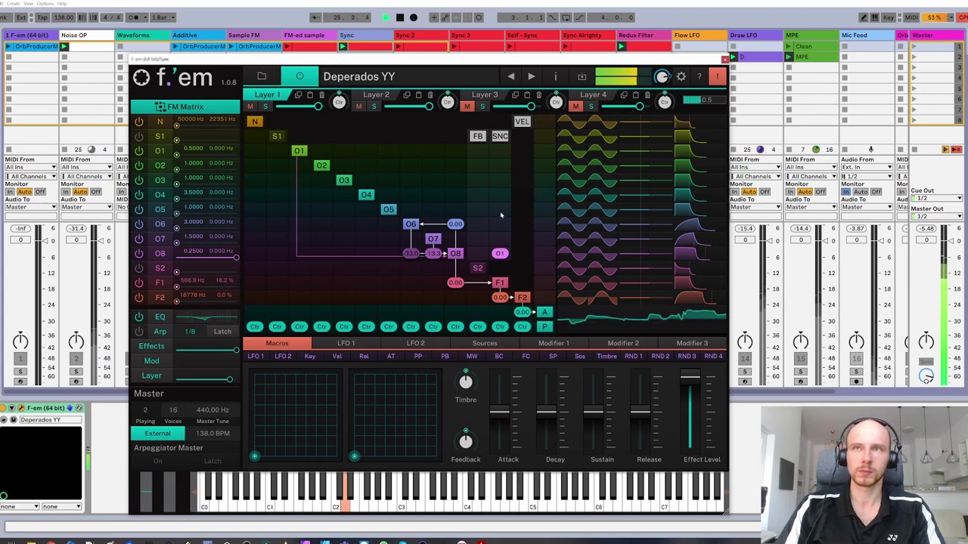
pyautogui.moveTo(499, 254); pyautogui.dragTo(504, 208)
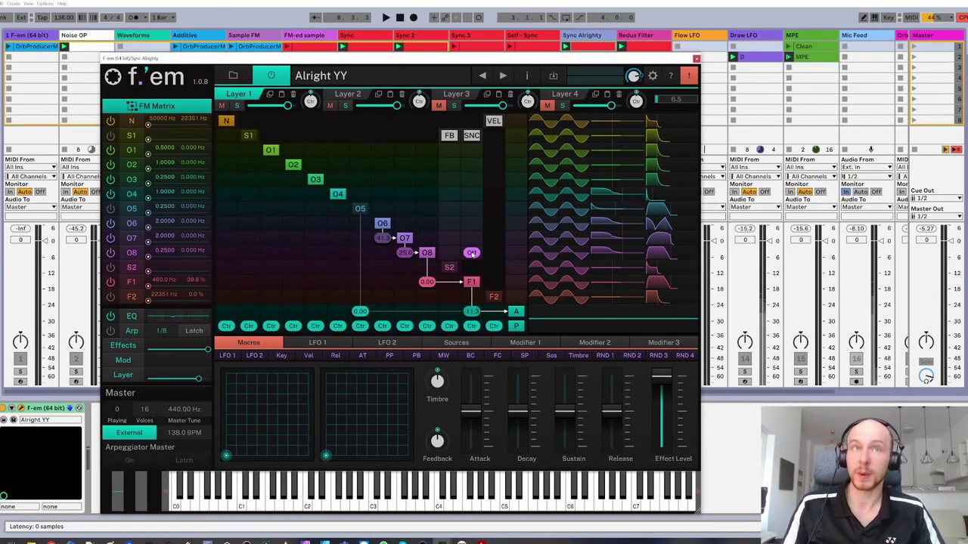
# - Play Alright YY, cycle O8's sync source, settle on O1, and stop playback
pyautogui.press('space')
pyautogui.moveTo(473, 254); pyautogui.dragTo(469, 209)
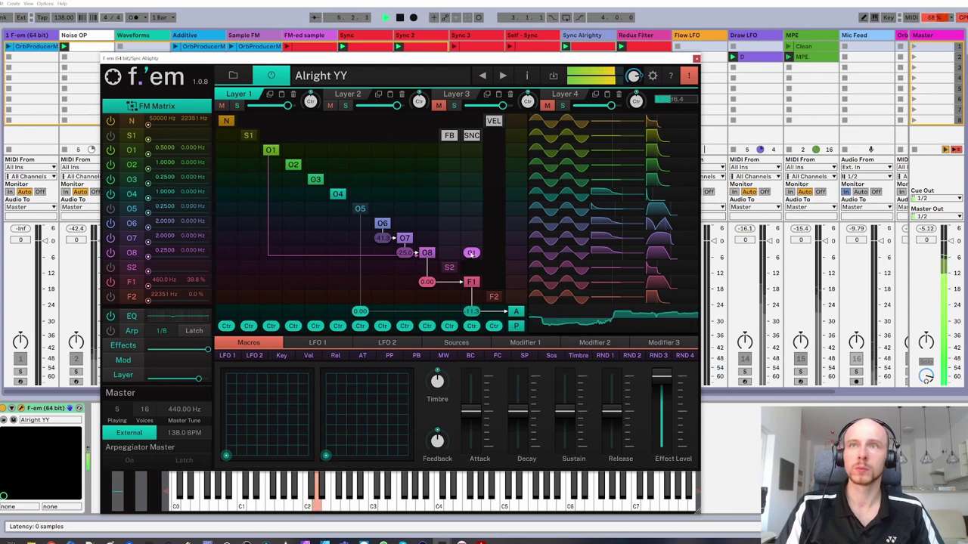
pyautogui.moveTo(472, 253); pyautogui.dragTo(470, 210)
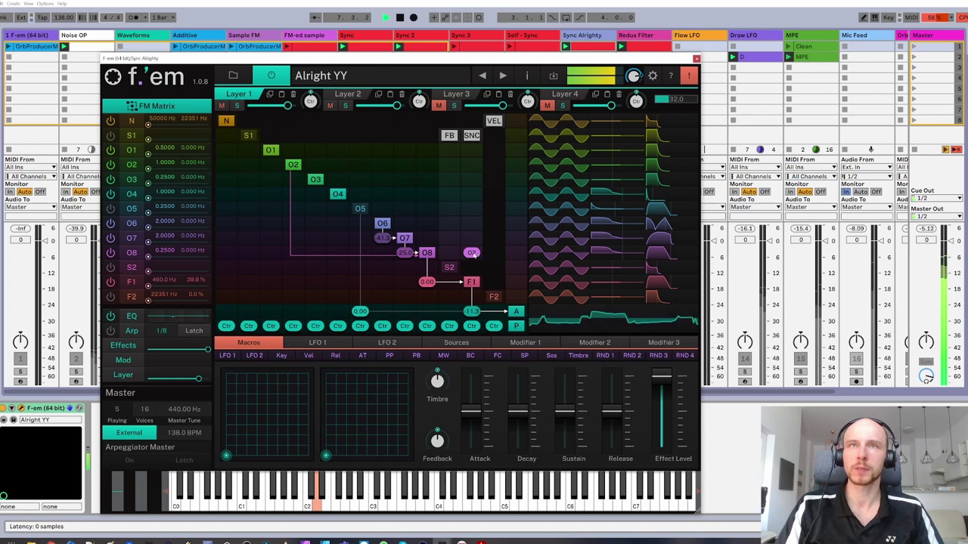
pyautogui.moveTo(472, 253)
pyautogui.mouseDown()
pyautogui.moveTo(476, 295)
pyautogui.moveTo(471, 254)
pyautogui.mouseUp()
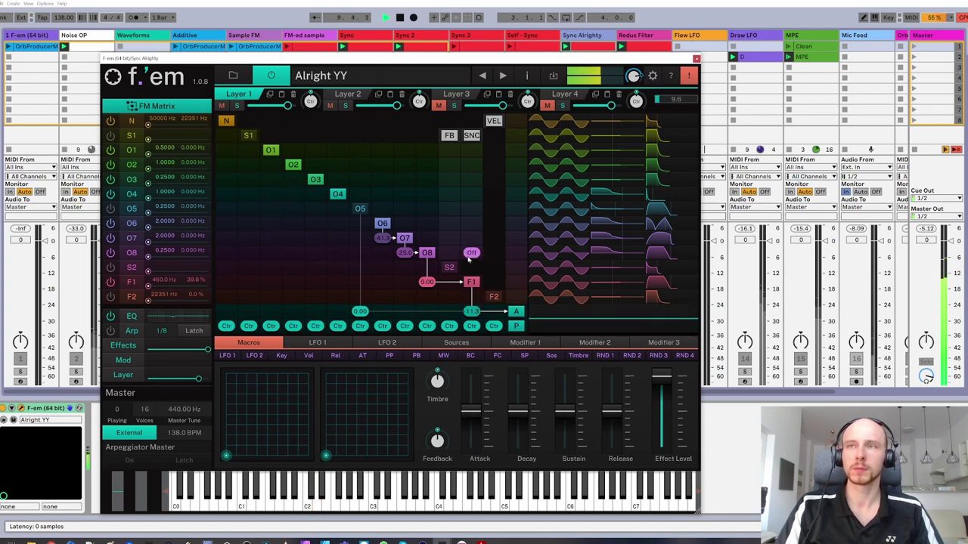
pyautogui.click(471, 253)
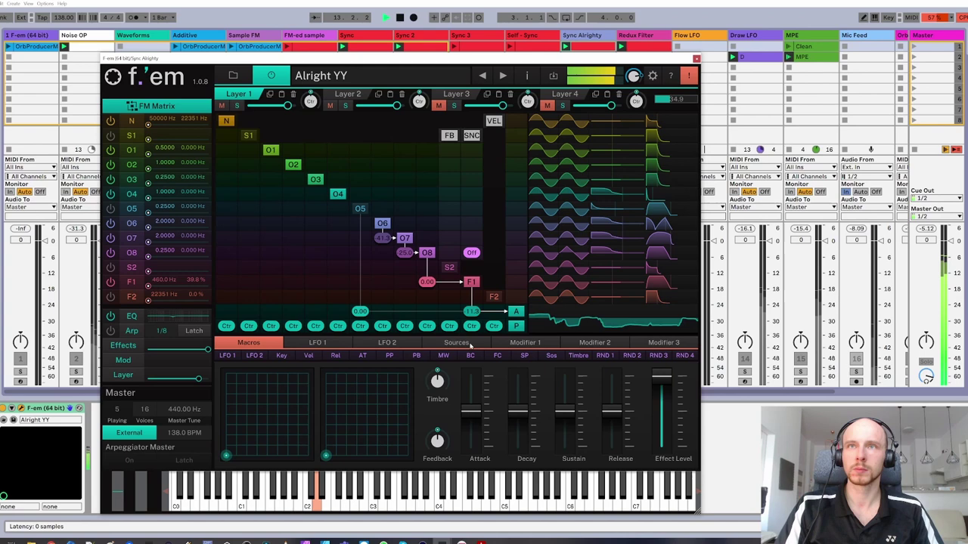
pyautogui.press('space')
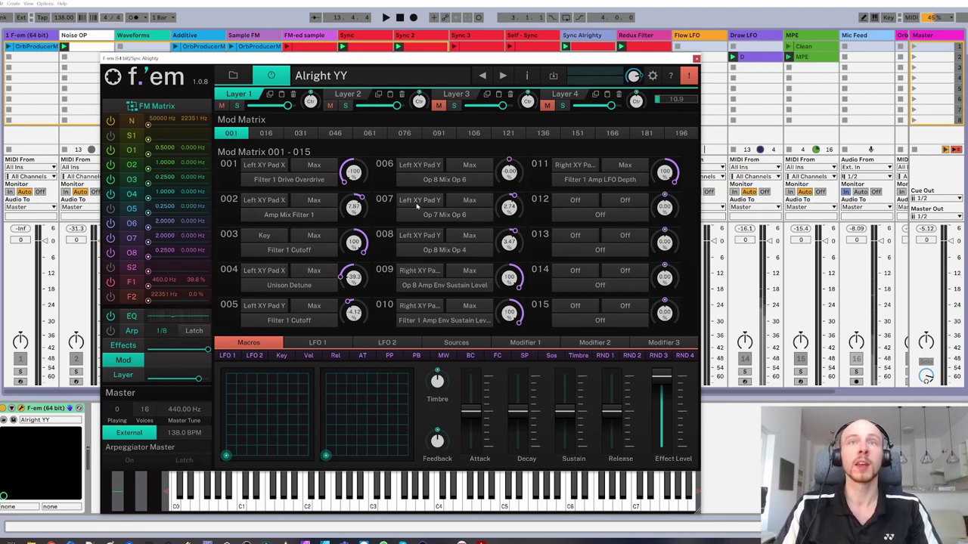
# - Browse the Mod Matrix's LFO 1, LFO 2, Sources and Modifier 1 tabs
pyautogui.click(306, 343)
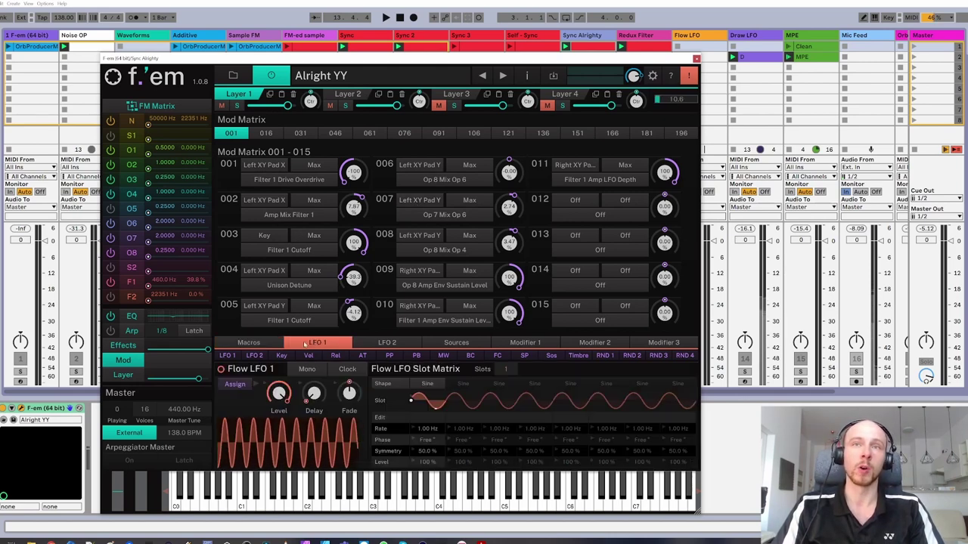
pyautogui.click(387, 342)
pyautogui.click(448, 344)
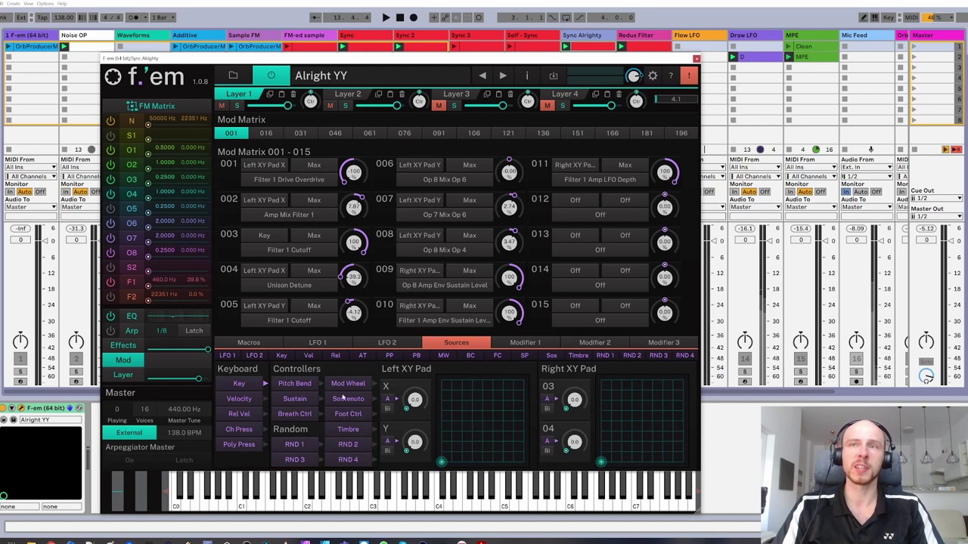
pyautogui.click(516, 344)
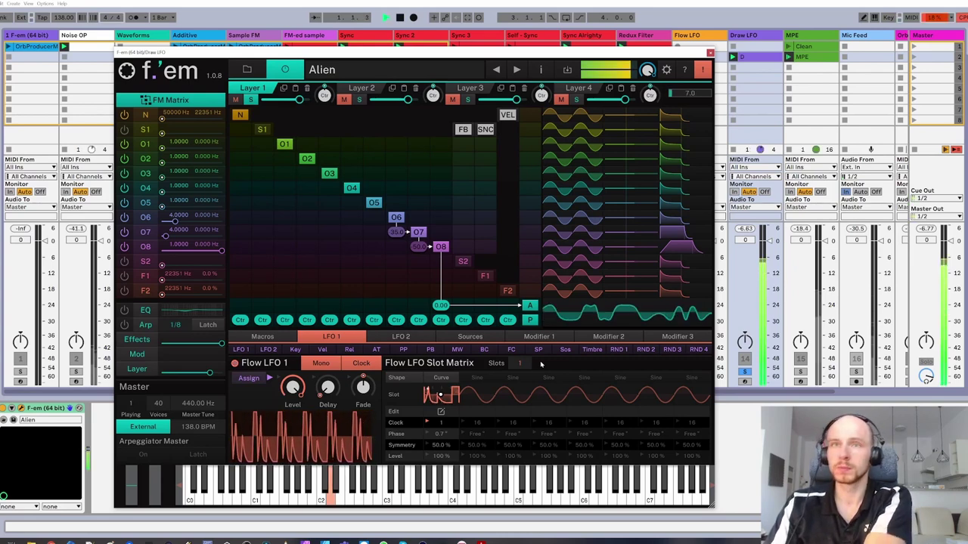
# - Reshape Curve 1: raise the second half, add drops at 0.875 and 0.8125, delete a peak, steepen a rise
pyautogui.click(441, 413)
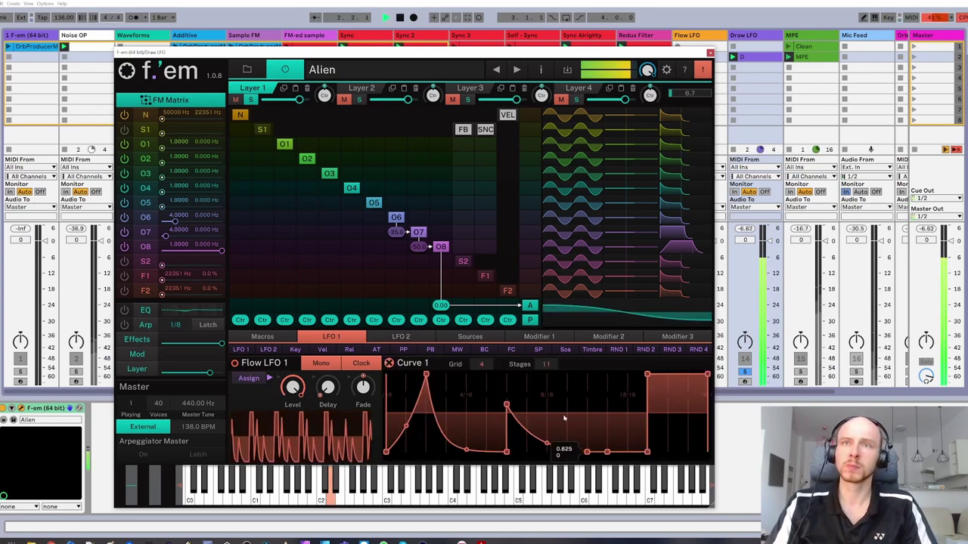
pyautogui.moveTo(586, 453); pyautogui.dragTo(585, 452)
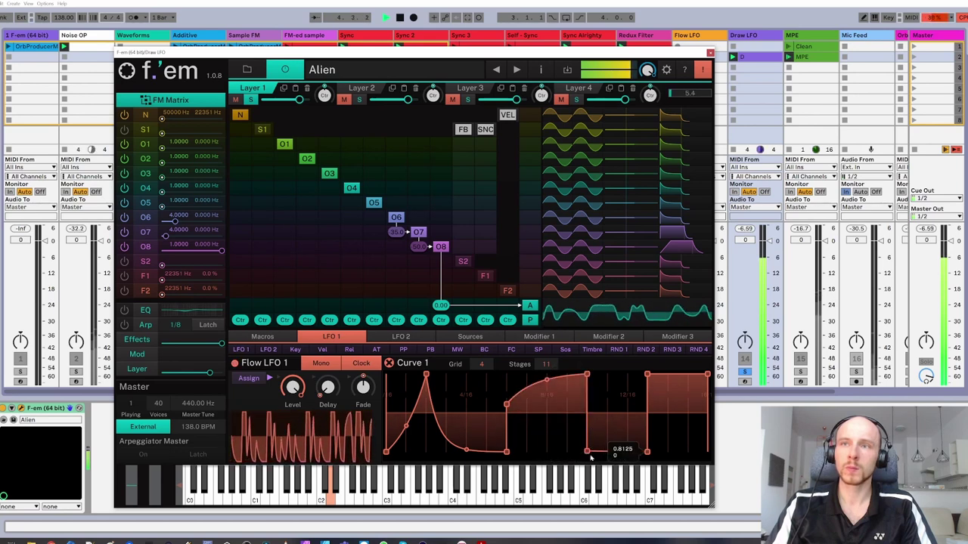
pyautogui.moveTo(667, 376); pyautogui.dragTo(675, 488)
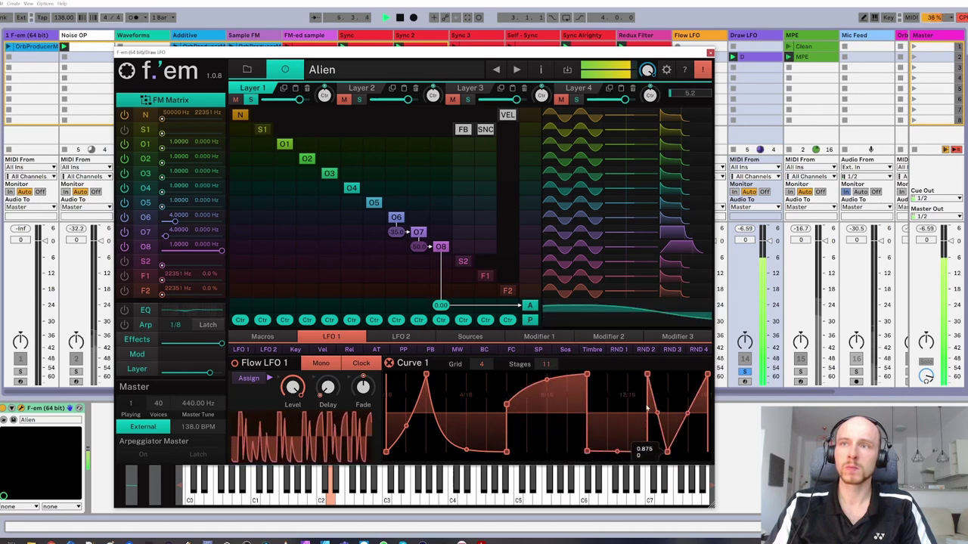
pyautogui.moveTo(657, 414); pyautogui.dragTo(655, 466)
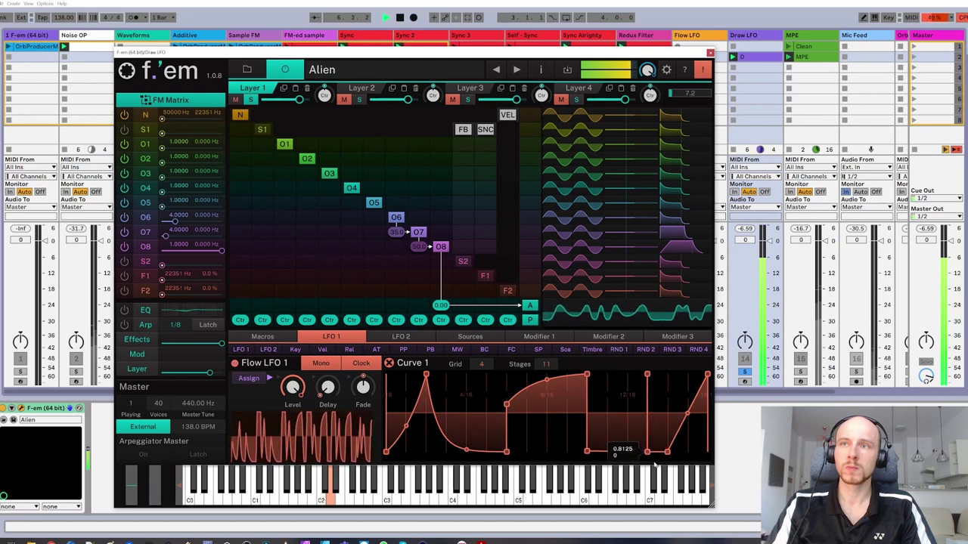
pyautogui.doubleClick(647, 375)
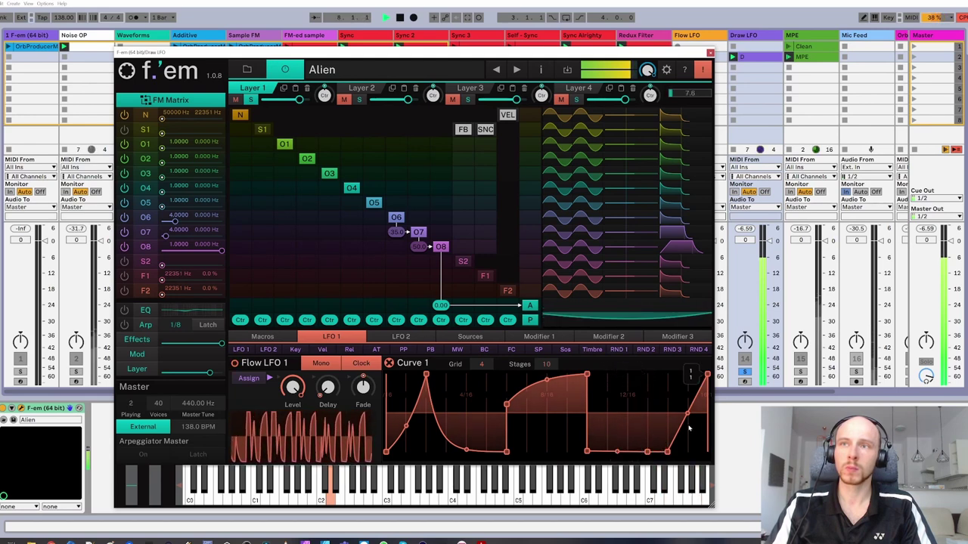
pyautogui.moveTo(549, 384); pyautogui.dragTo(552, 478)
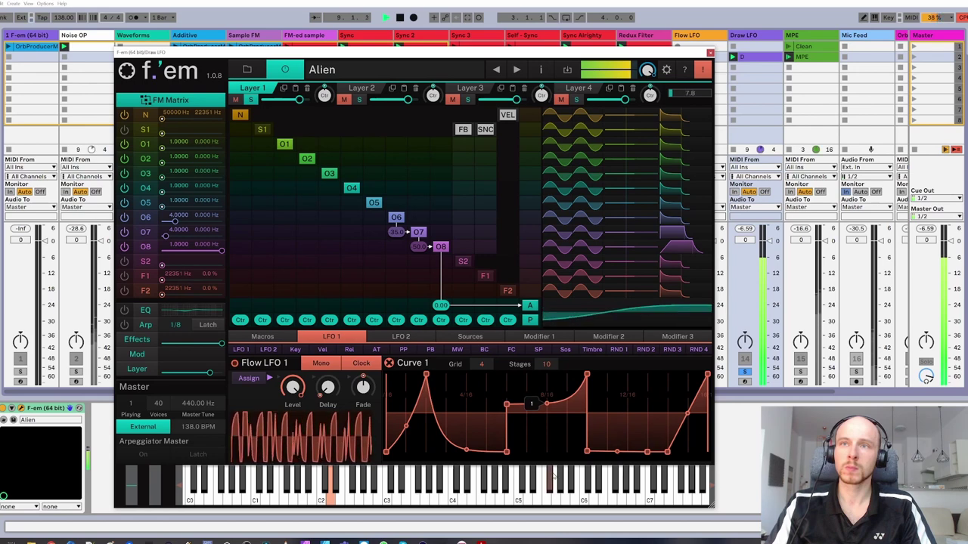
pyautogui.moveTo(687, 420); pyautogui.dragTo(677, 461)
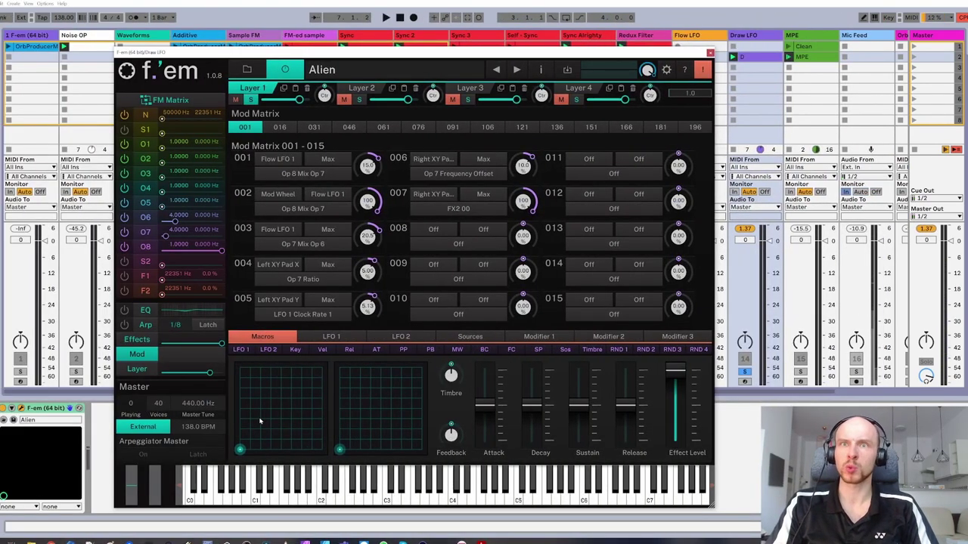
# - Play Alien while sweeping the left XY pad to its middle-right, then stop
pyautogui.press('space')
pyautogui.moveTo(241, 451); pyautogui.dragTo(372, 450)
pyautogui.press('space')
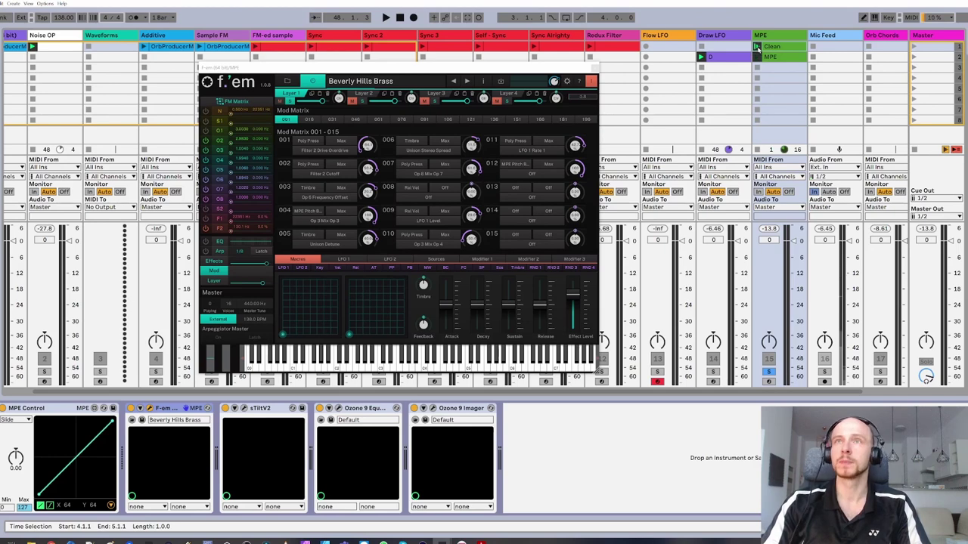
pyautogui.click(756, 46)
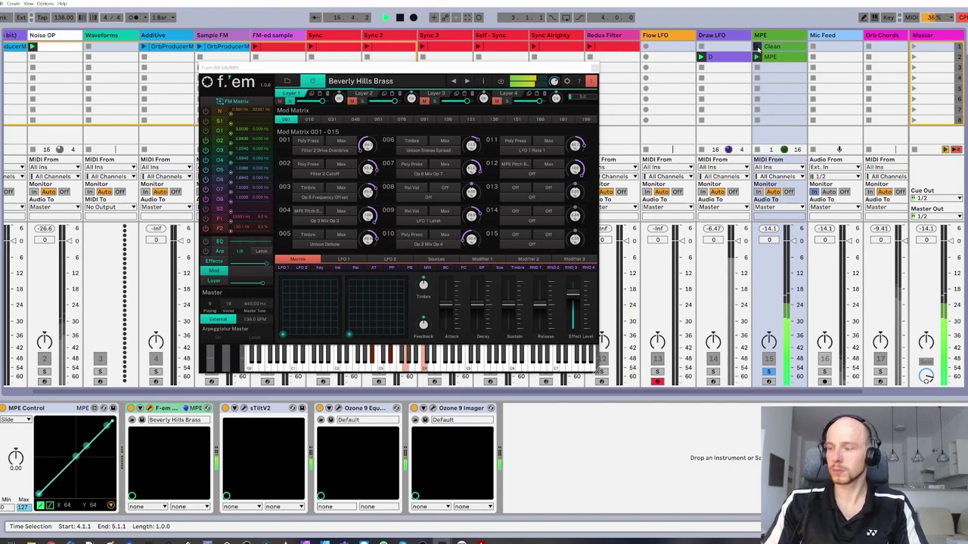
pyautogui.press('space')
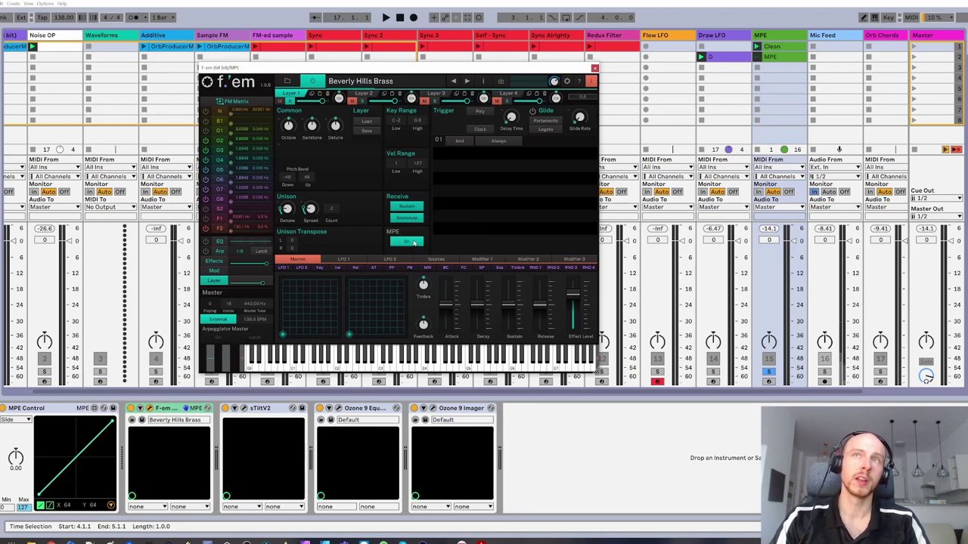
# - Set Multiple Cores to On in F.'em's global settings and confirm Enable MPE Mode is checked for the device
pyautogui.click(567, 81)
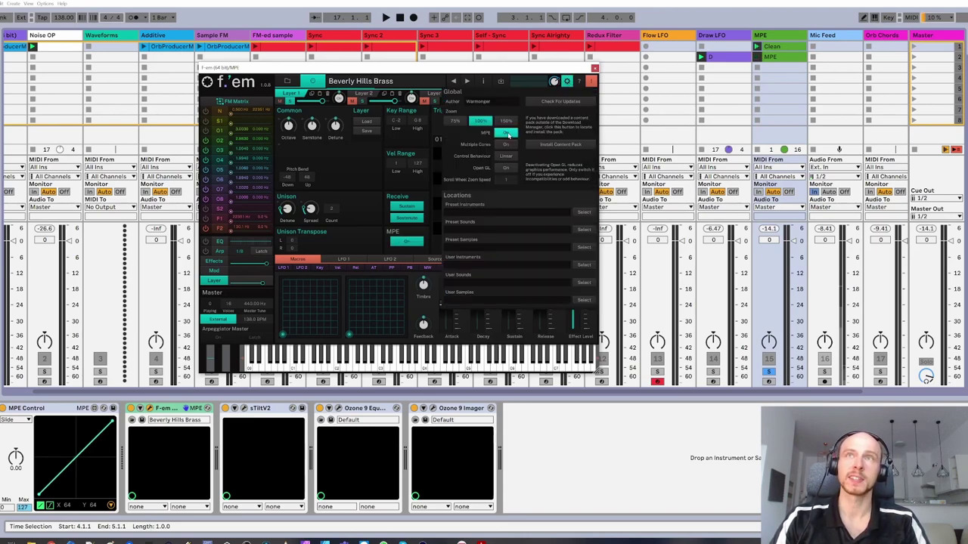
pyautogui.click(506, 144)
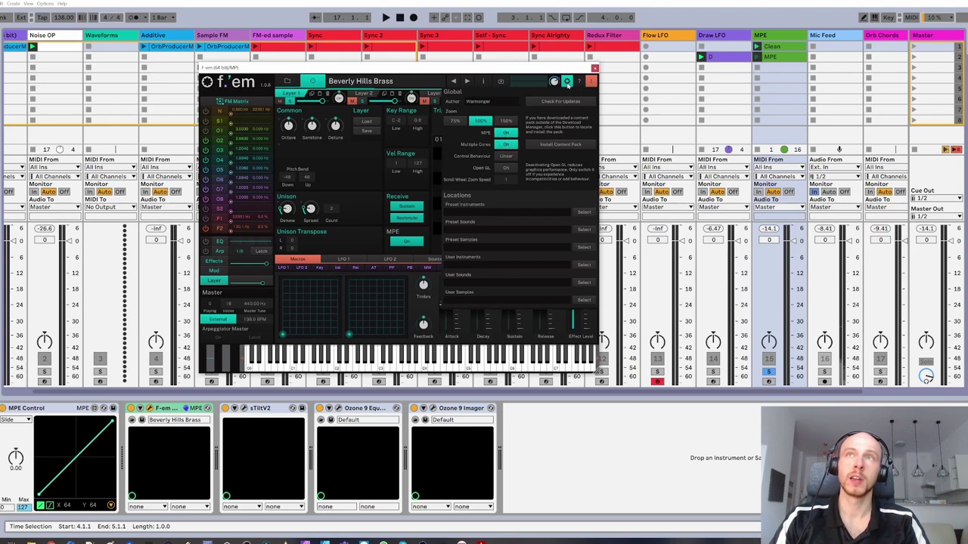
pyautogui.click(567, 82)
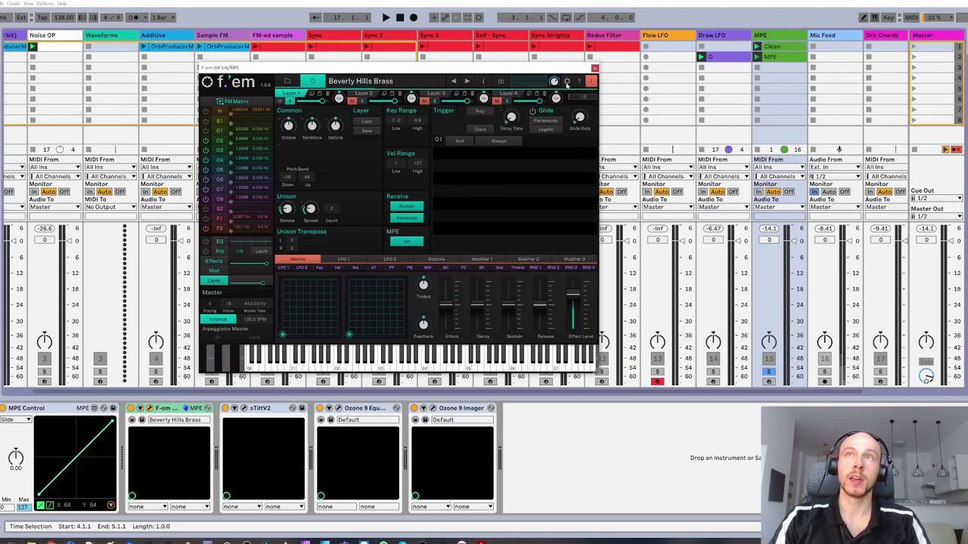
pyautogui.rightClick(159, 412)
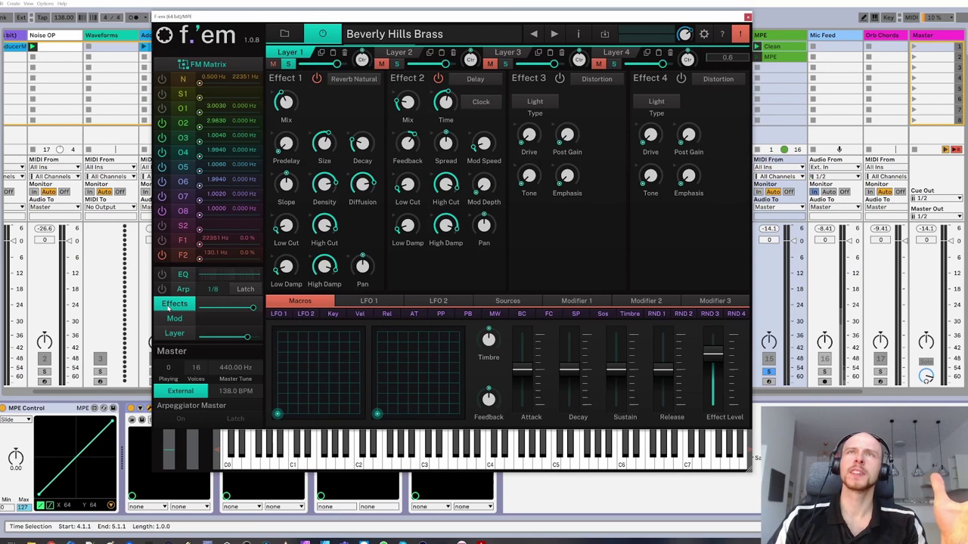
# - Check Effect 1's type list without changing it, then show the EQ's Low, Mid 1, Mid 2 and High bands
pyautogui.click(348, 80)
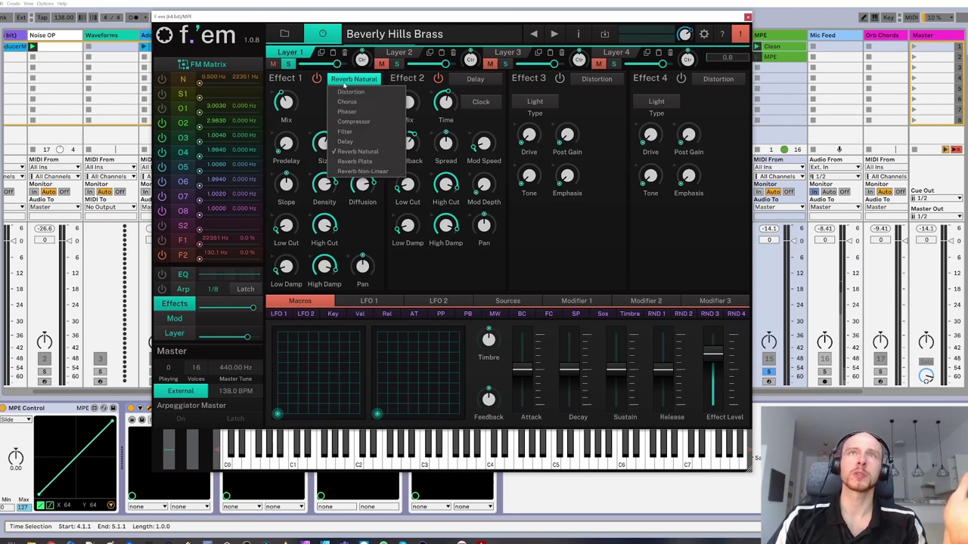
pyautogui.click(322, 102)
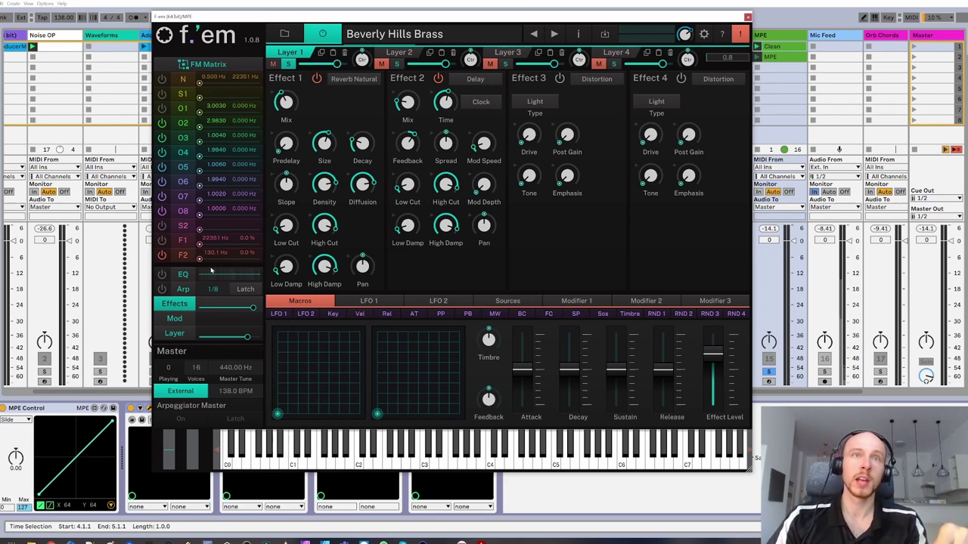
pyautogui.click(183, 274)
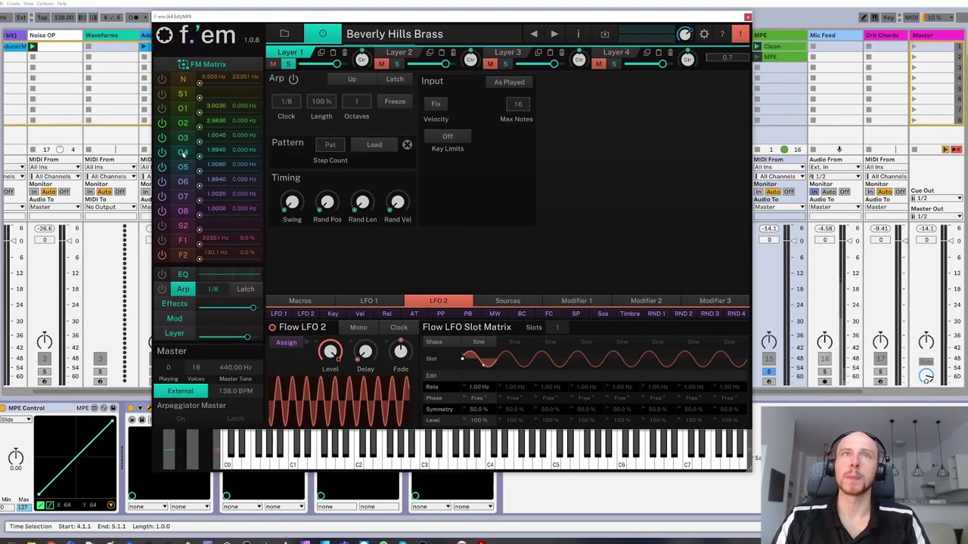
# - Browse the operator 4, operator 2, mod matrix, LFO 1, arpeggiator and operator 6 pages
pyautogui.click(183, 153)
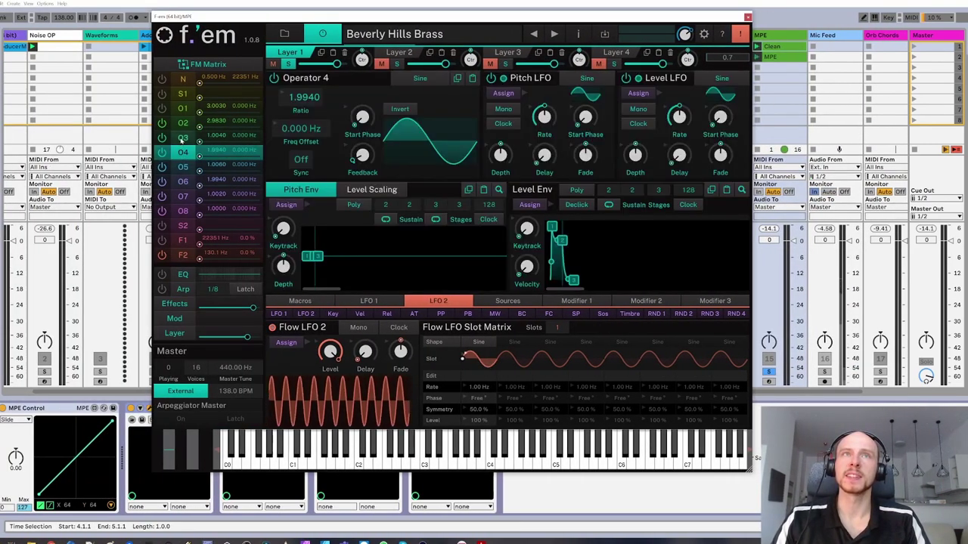
pyautogui.click(183, 123)
pyautogui.click(177, 320)
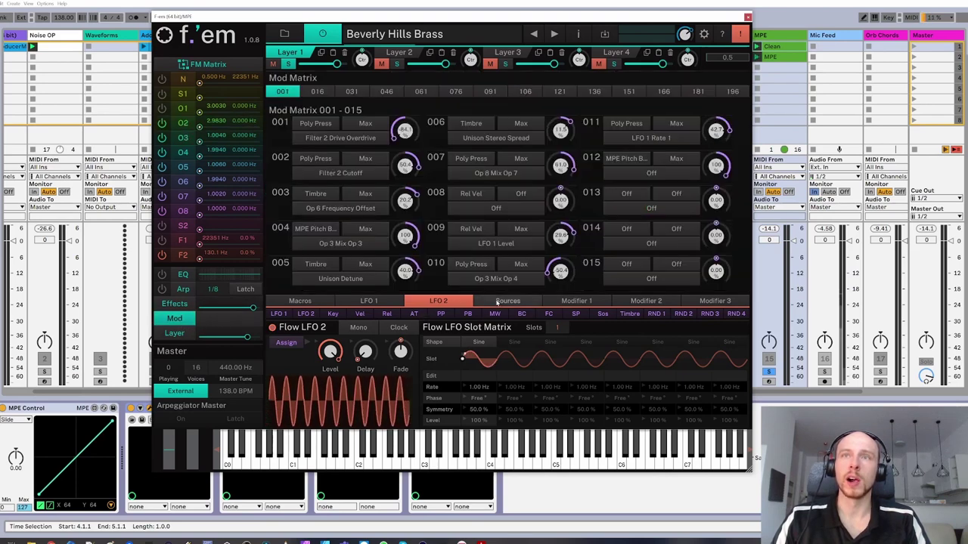
pyautogui.click(370, 301)
pyautogui.click(183, 288)
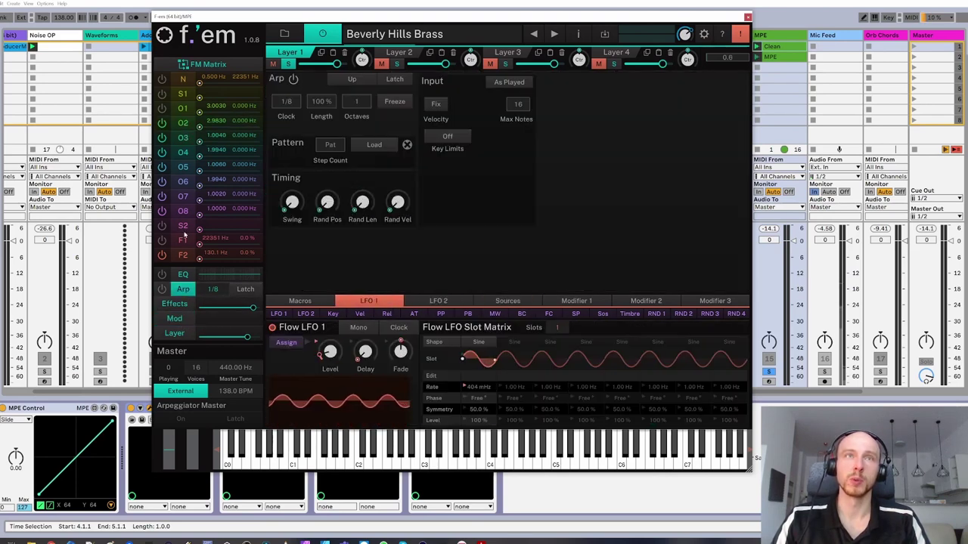
pyautogui.click(183, 181)
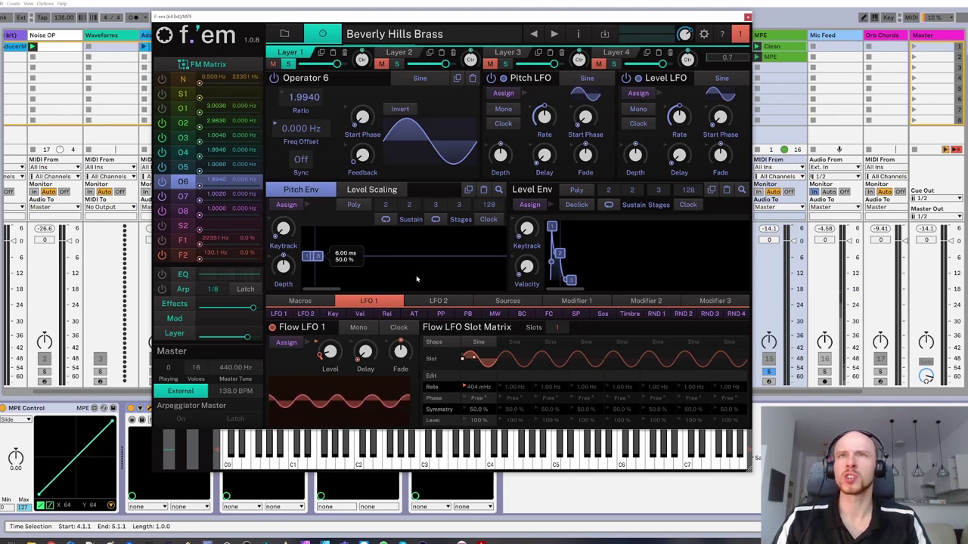
# - Toggle Flow LFO 1's Assign mode on, then return to the Mod Matrix
pyautogui.click(286, 344)
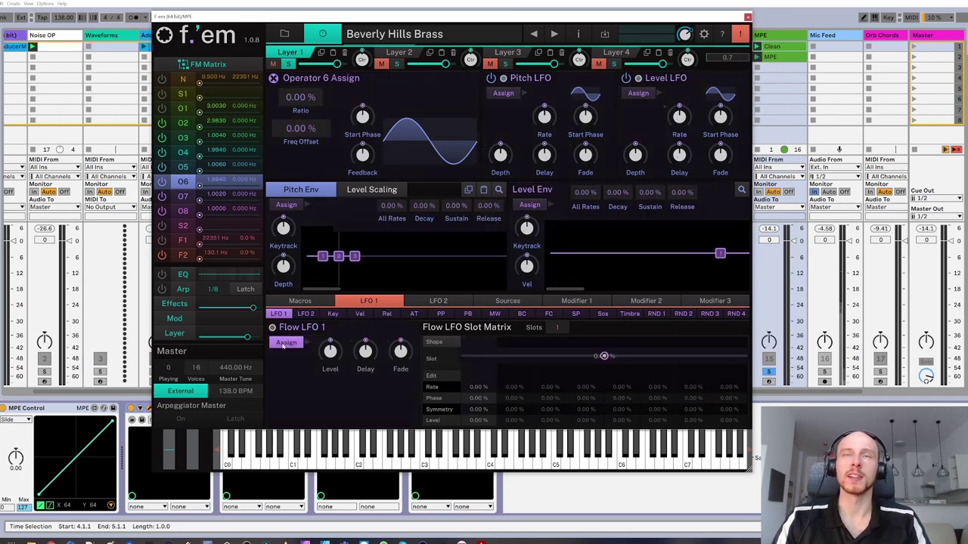
pyautogui.click(286, 343)
pyautogui.click(285, 343)
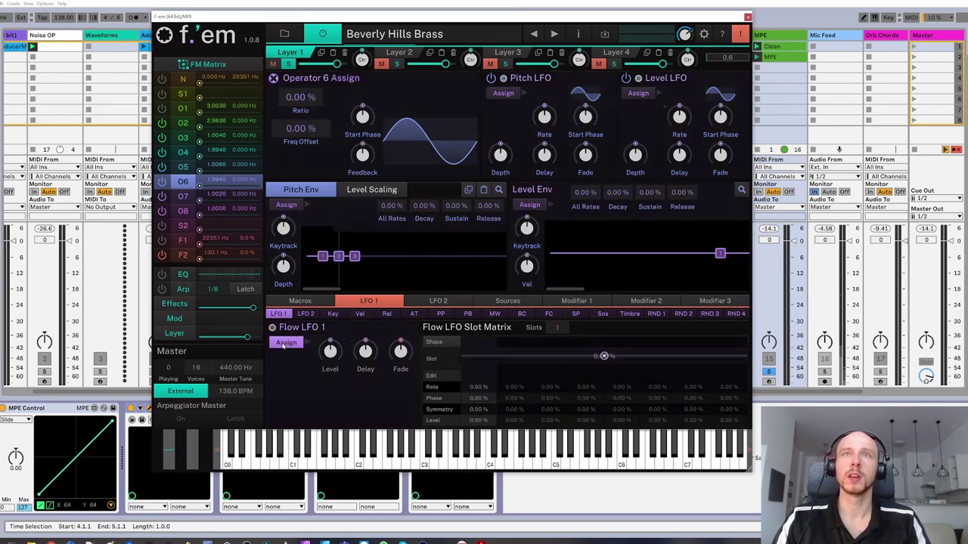
pyautogui.click(286, 343)
pyautogui.click(286, 344)
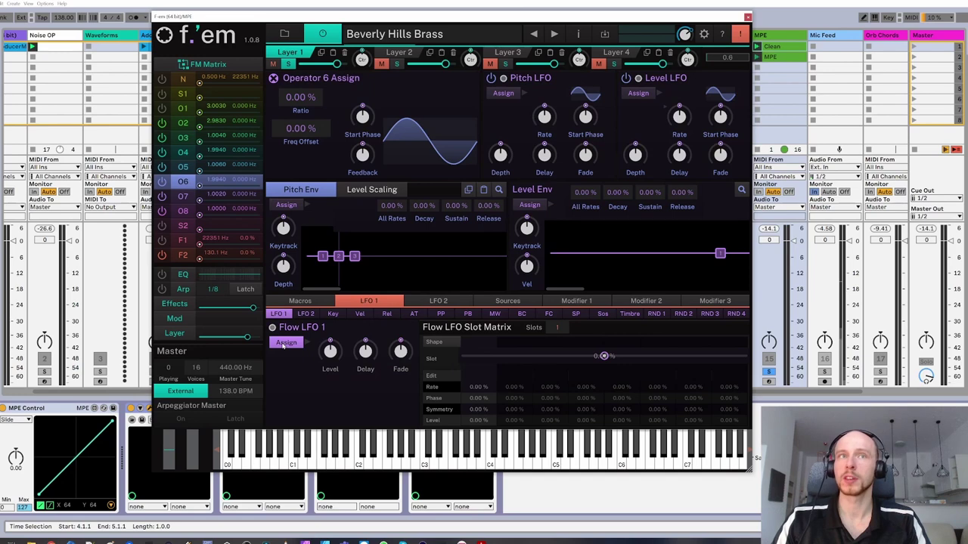
pyautogui.click(178, 319)
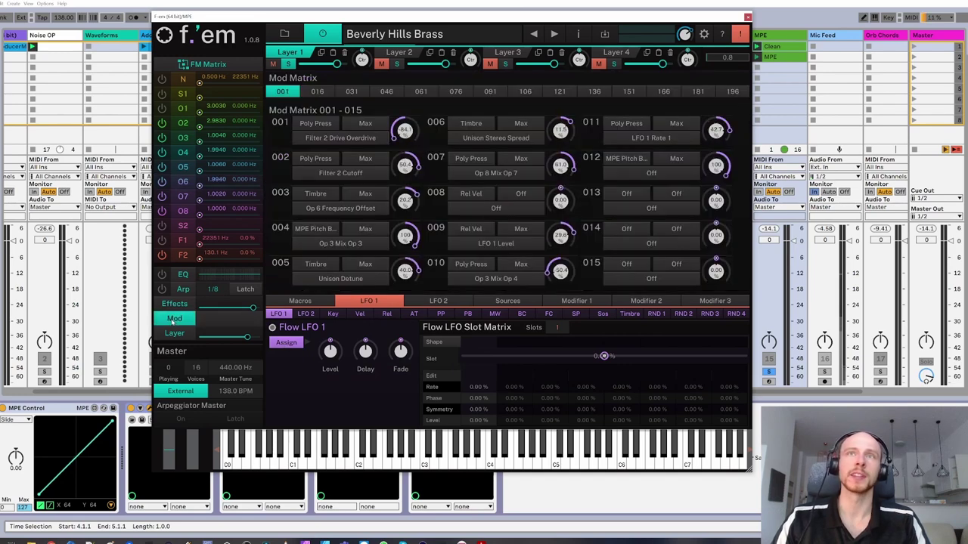